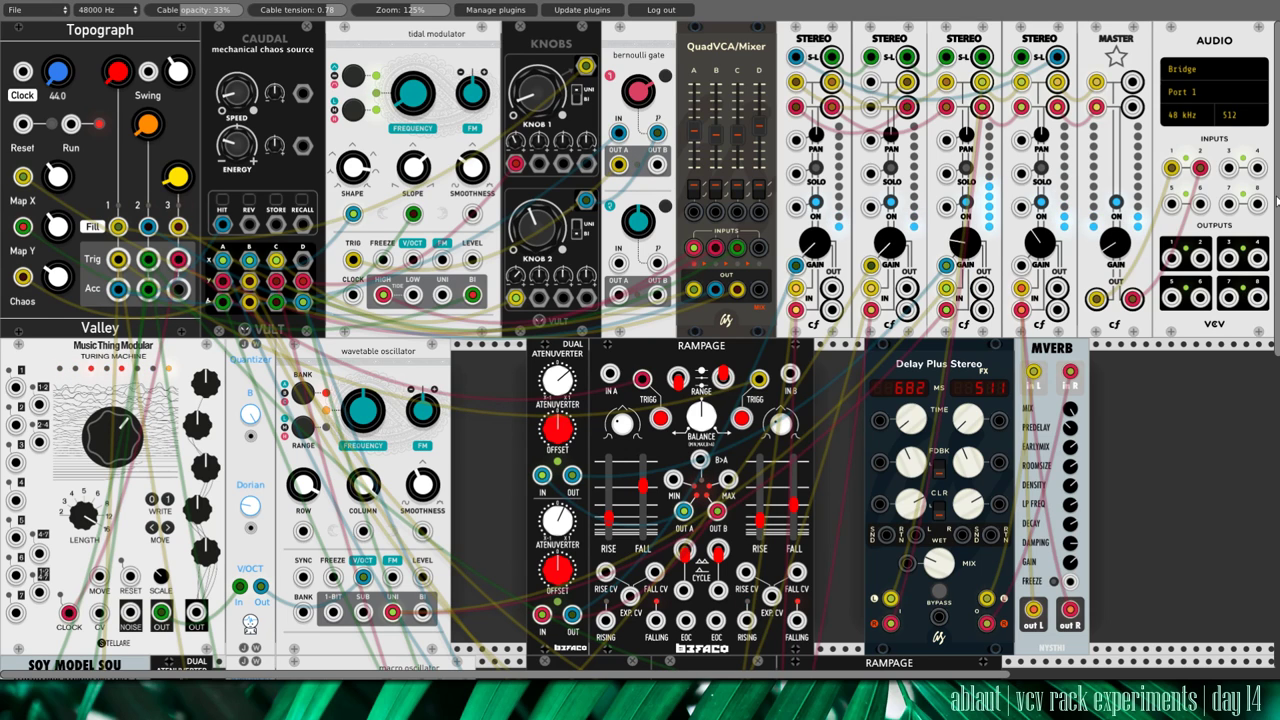
Step: Scroll the rack down to the row holding the Vessek oscillator and both Tangents filters
scroll(1276, 201, "down", 4)
scroll(1276, 201, "down", 10)
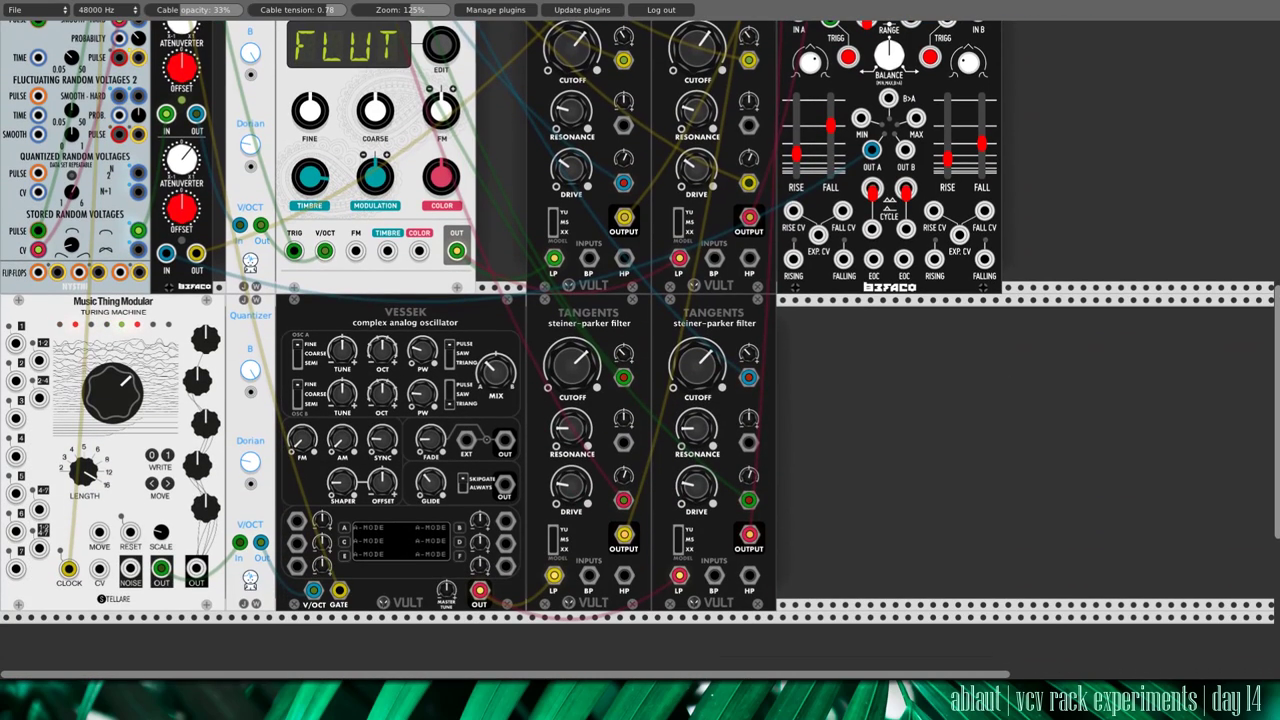
scroll(640, 334, "up", 1)
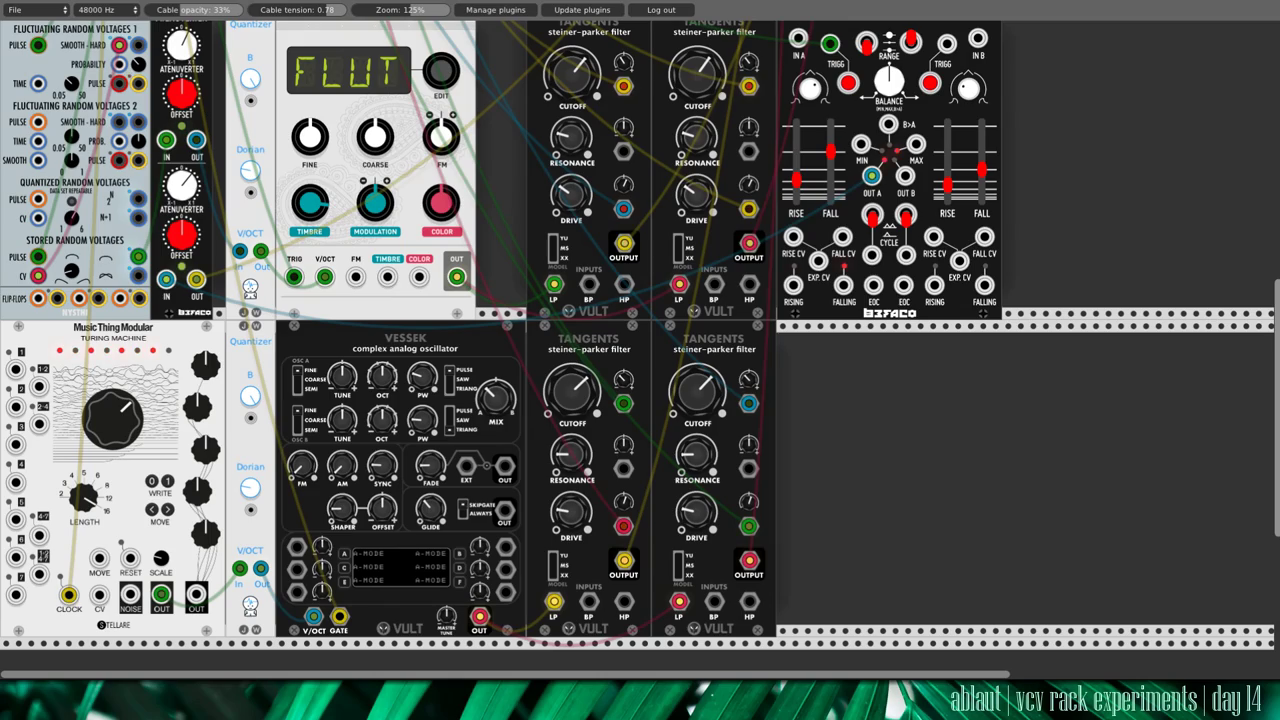
scroll(640, 346, "up", 10)
scroll(207, 222, "up", 3)
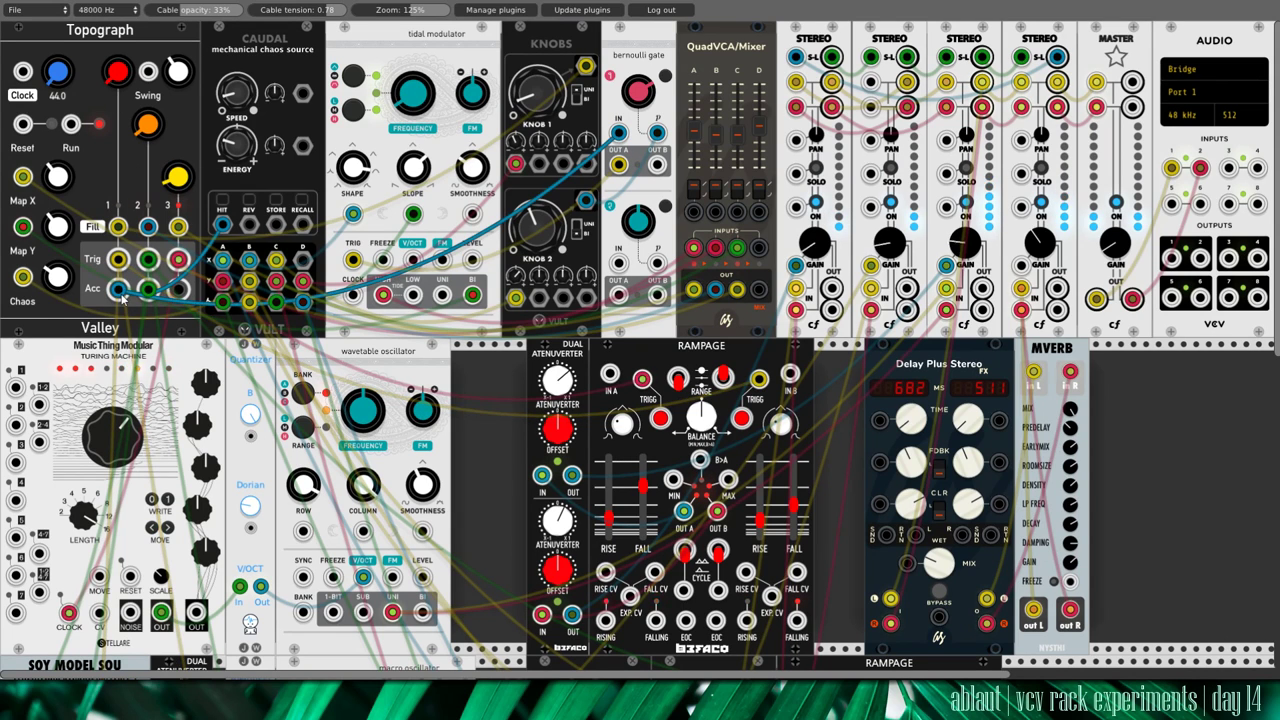
scroll(122, 262, "down", 6)
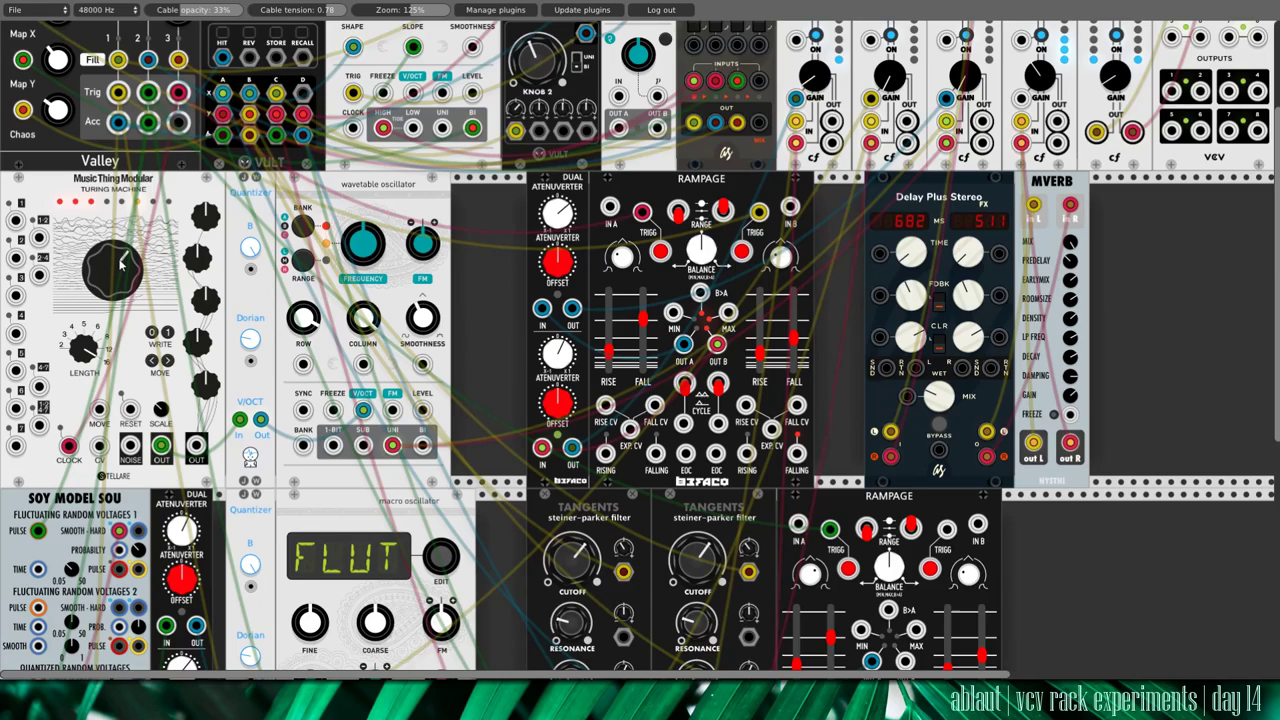
scroll(122, 265, "down", 7)
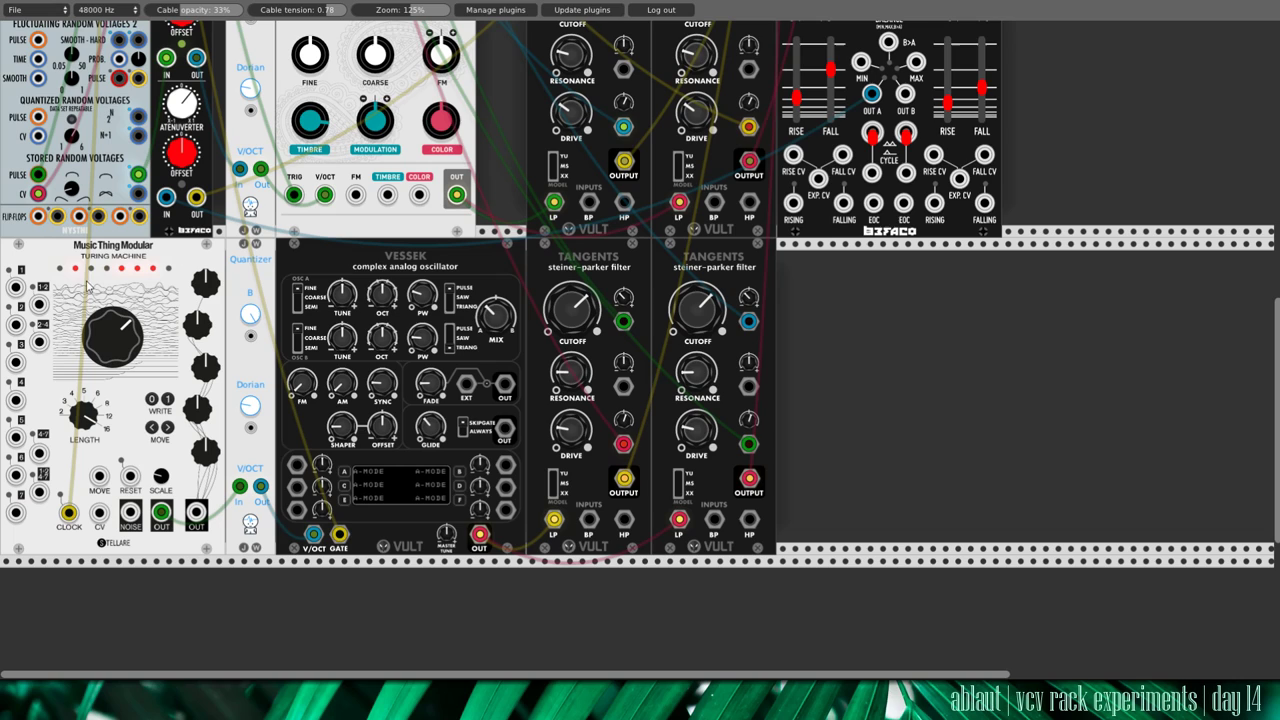
Step: Route Turing Machine through the Quantizer into Vessek V/OCT, and patch cutoff CV into both Tangents filters
left_click_drag(161, 513, 240, 486)
left_click_drag(260, 486, 313, 534)
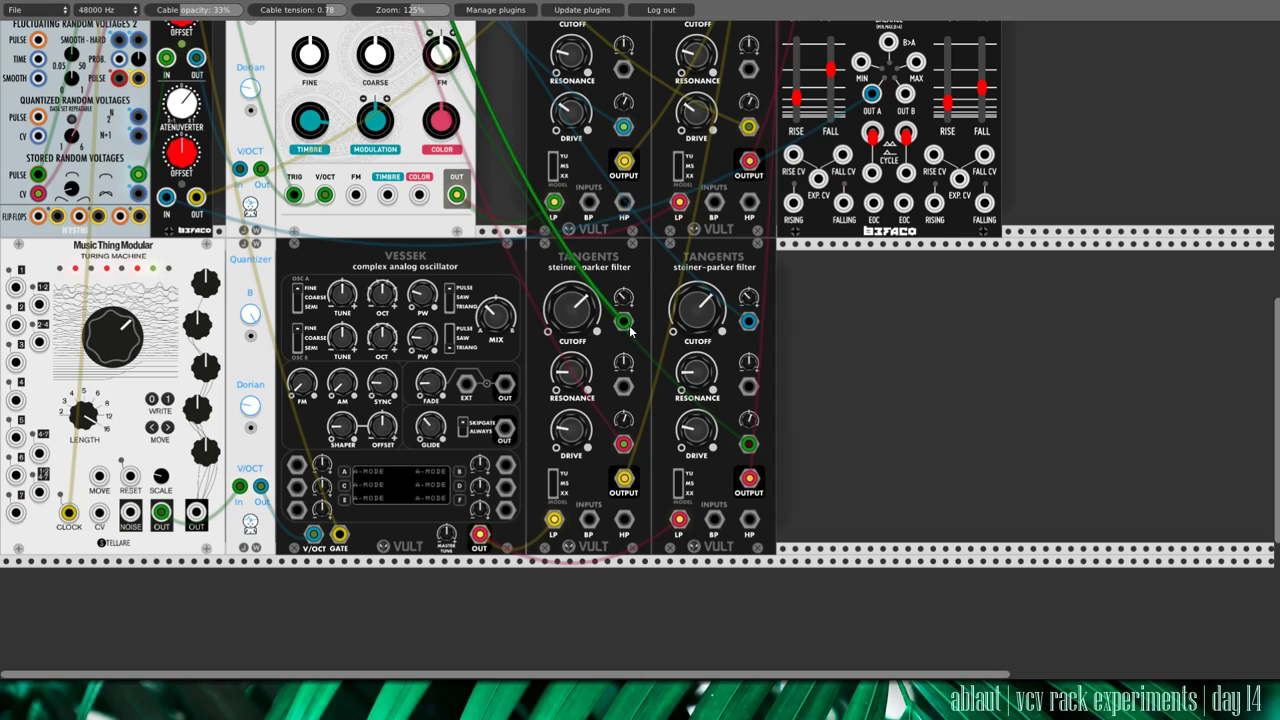
left_click_drag(630, 330, 753, 313)
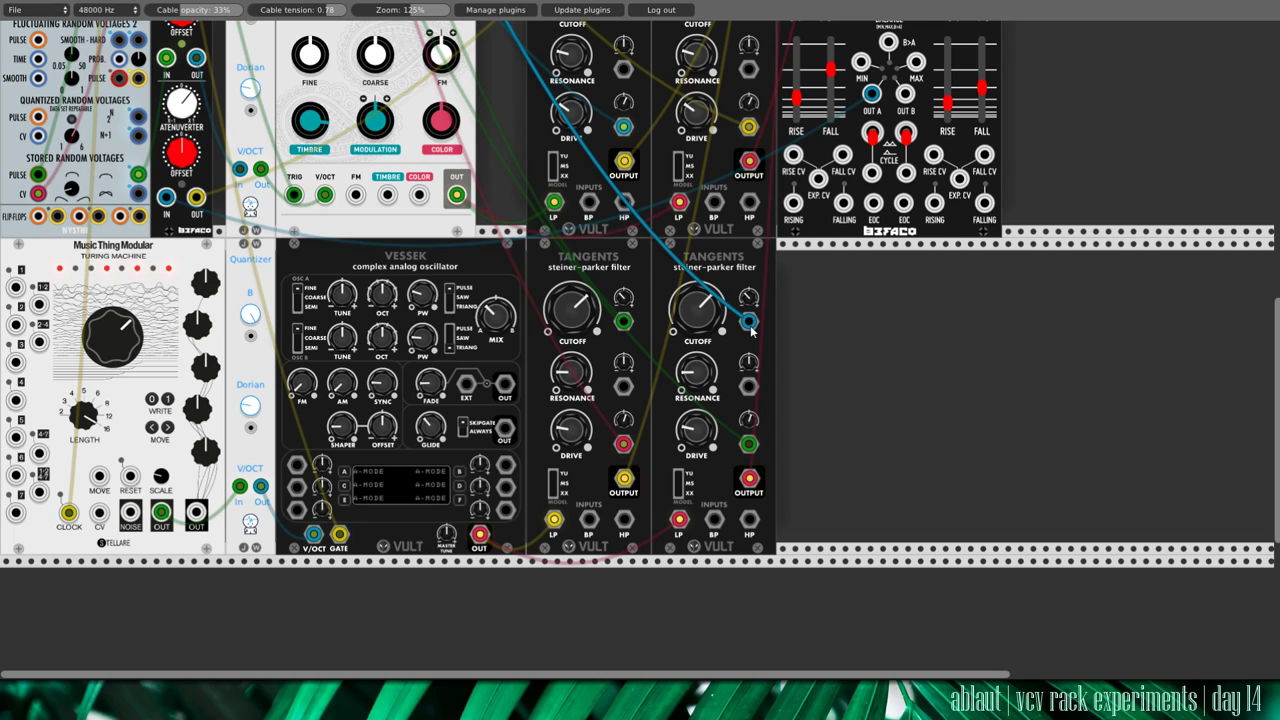
left_click_drag(749, 330, 623, 452)
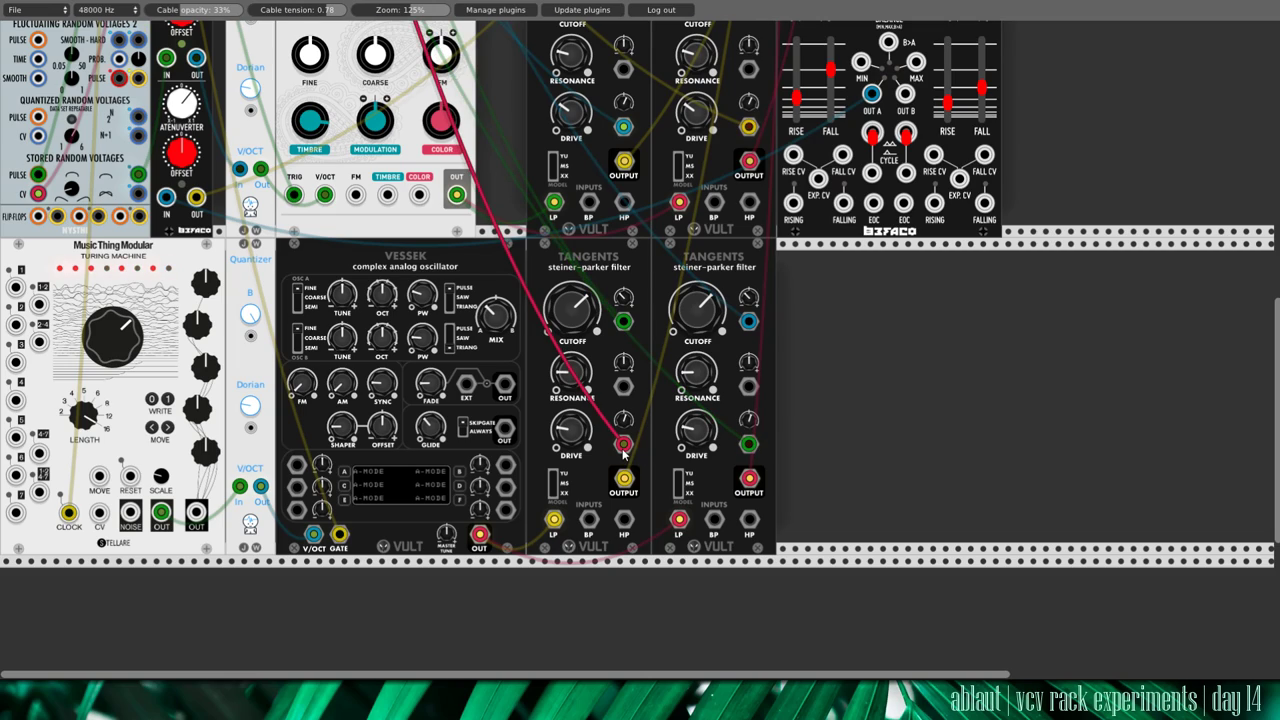
scroll(623, 452, "up", 10)
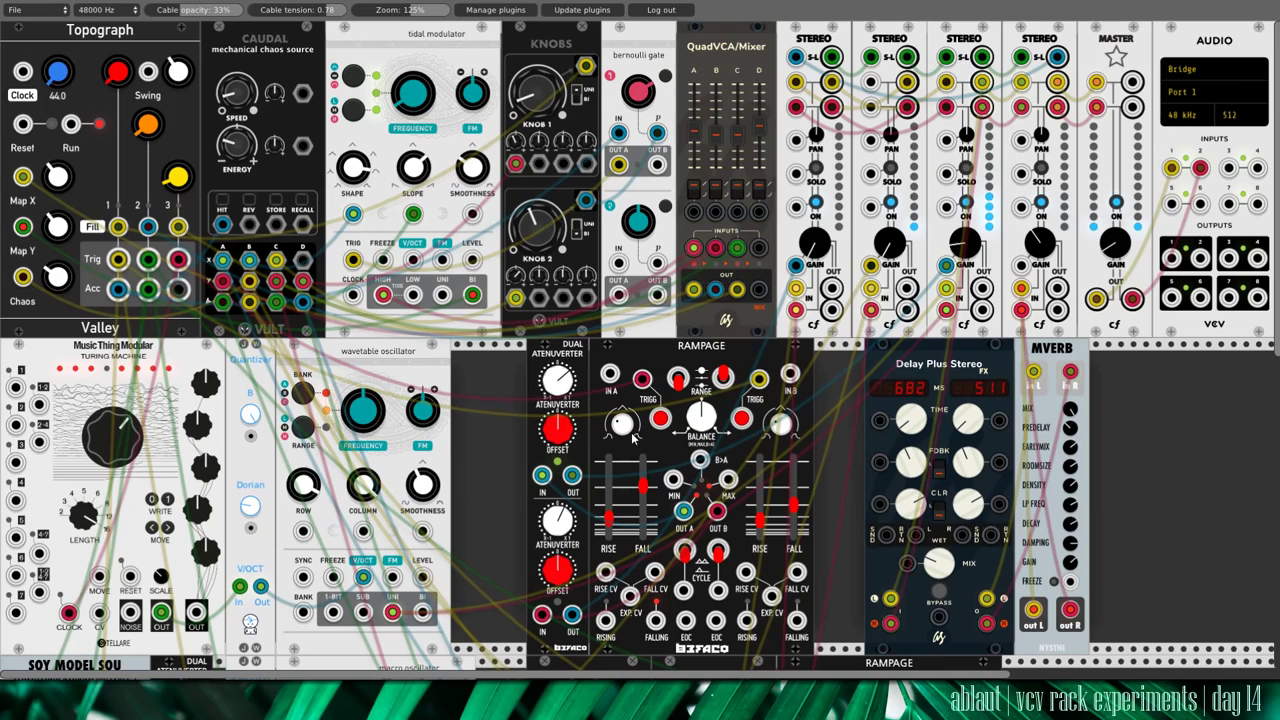
Step: Solo the first Stereo strip and cable the Dual Atenuverter's lower OUT to its GAIN CV
left_click(815, 168)
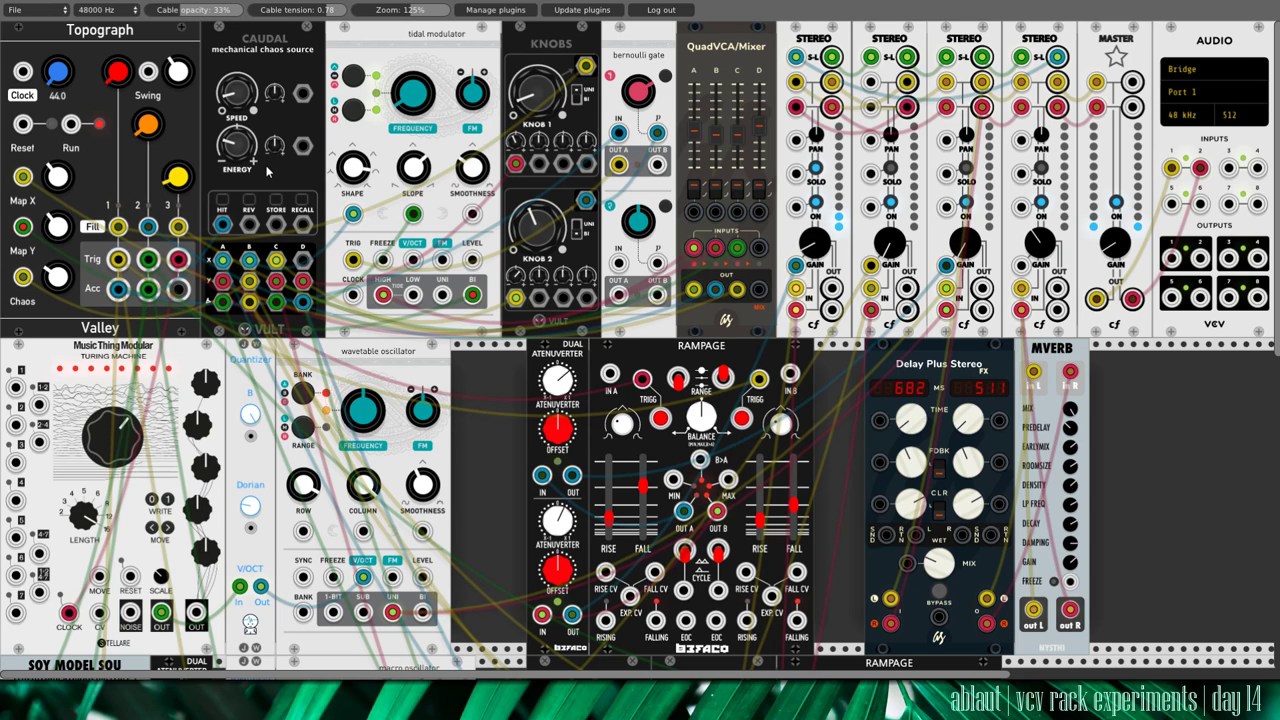
left_click_drag(572, 614, 795, 265)
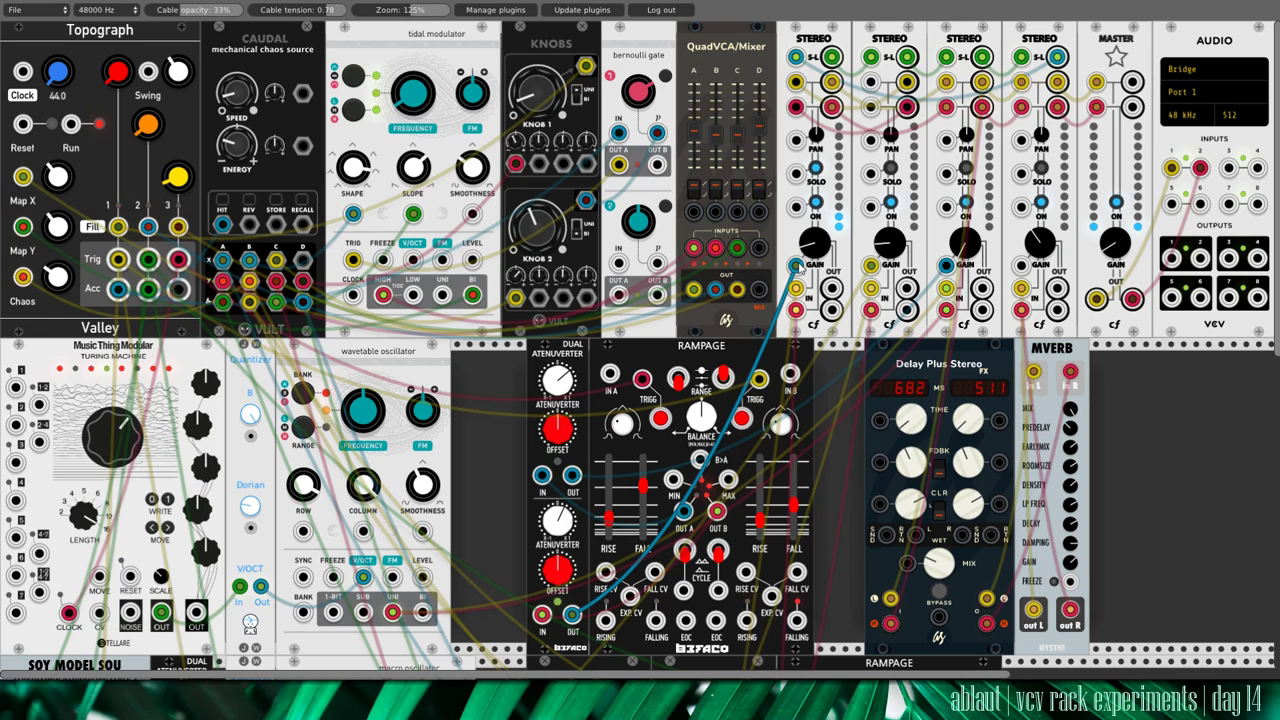
Step: Remove the atenuverter-to-gain cable and patch Rampage into the Dual Atenuverter's lower IN
left_click(575, 614)
left_click_drag(580, 612, 549, 619)
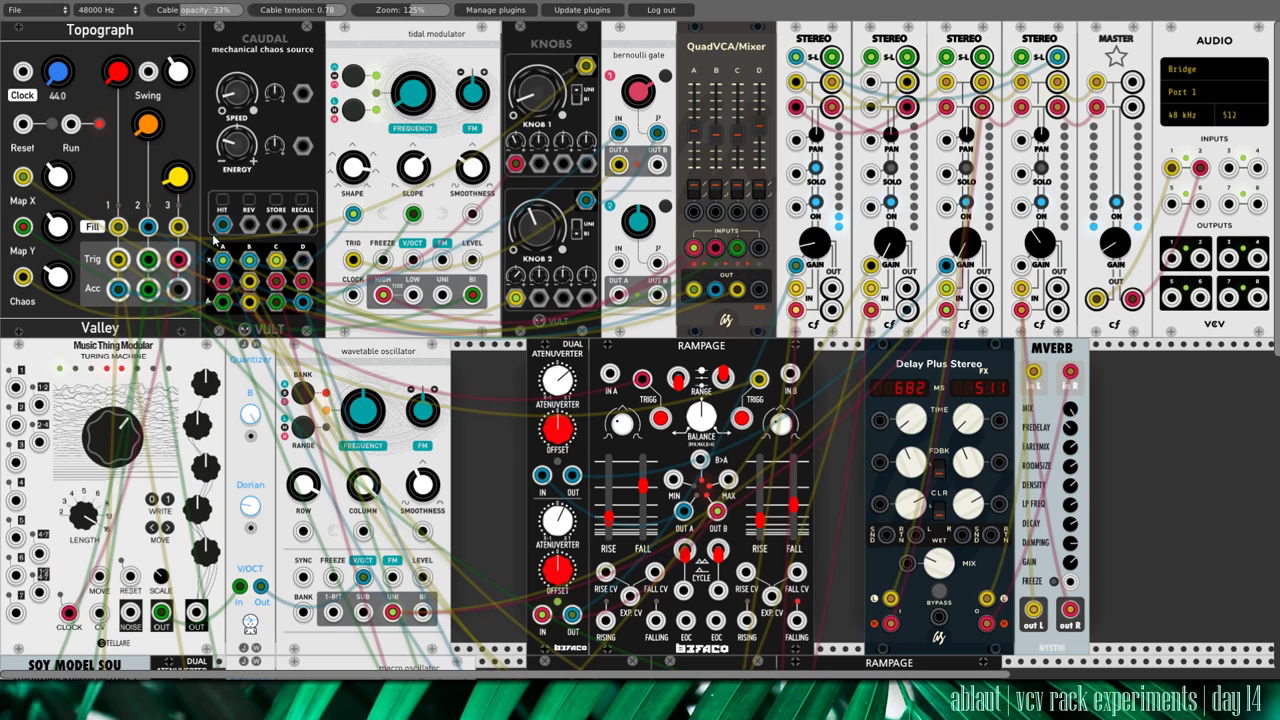
scroll(215, 243, "down", 10)
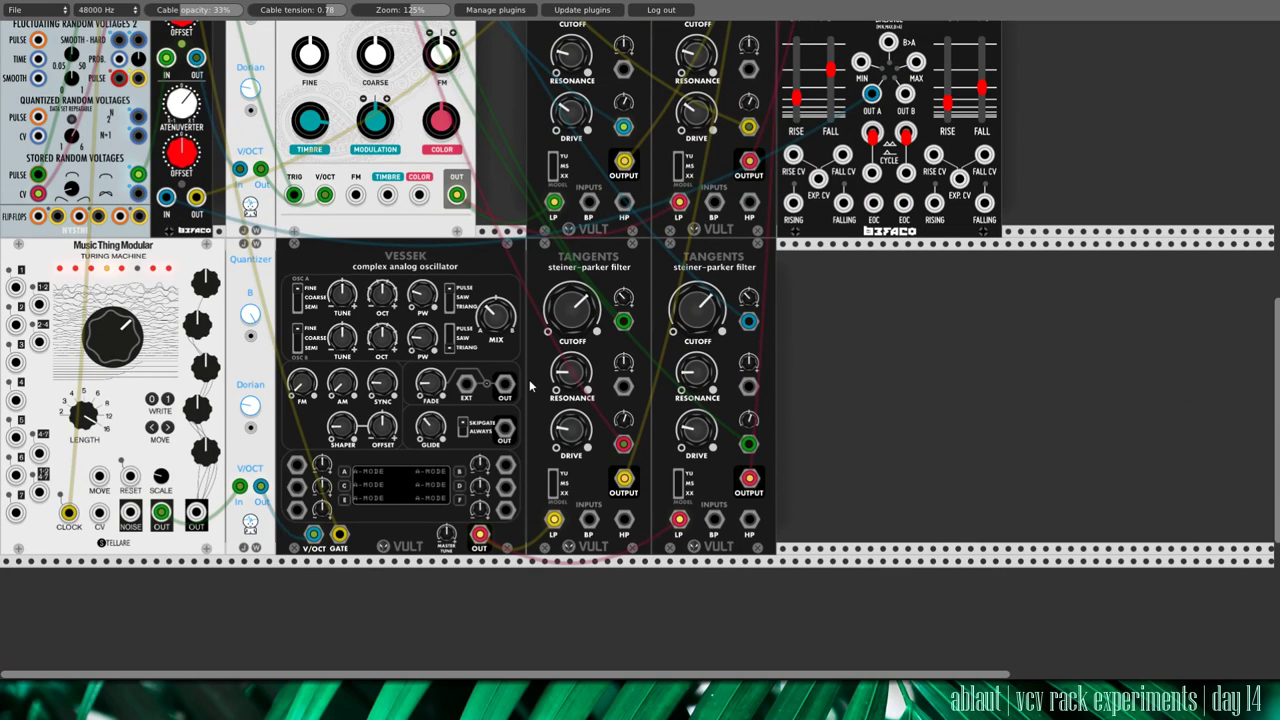
scroll(530, 385, "up", 10)
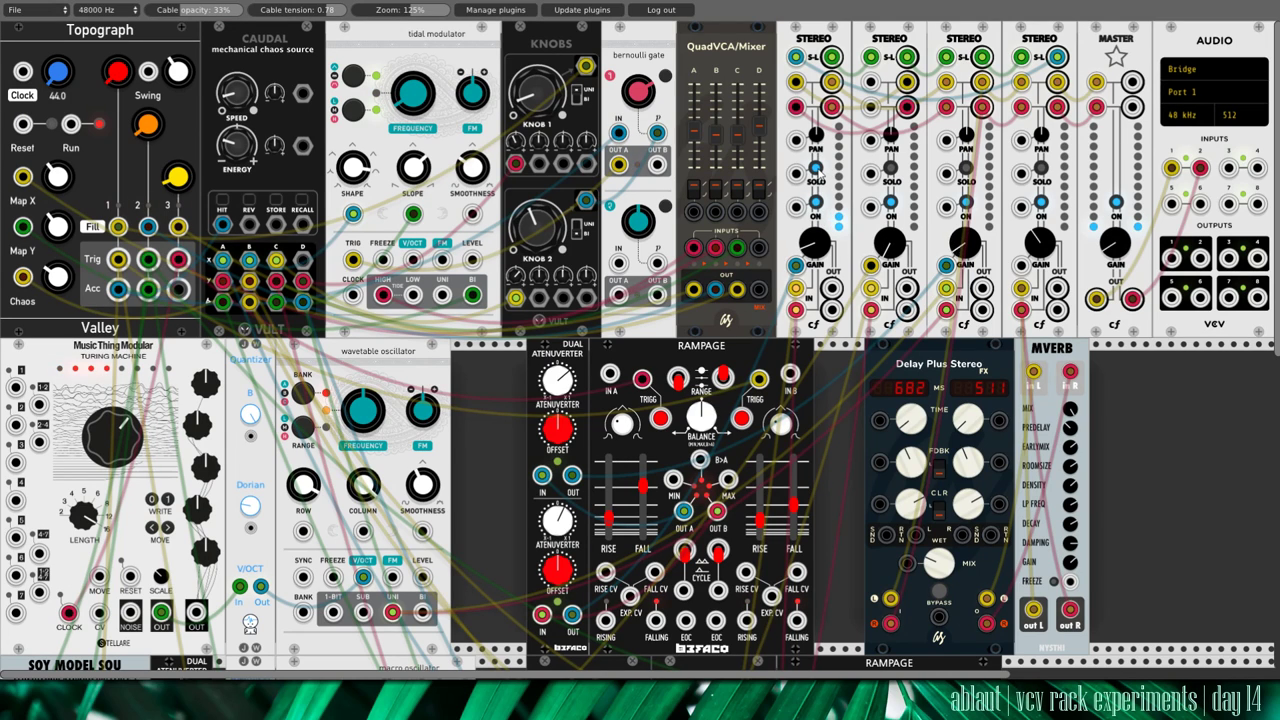
Step: Move the solo from the first mixer channel to the second
left_click(816, 168)
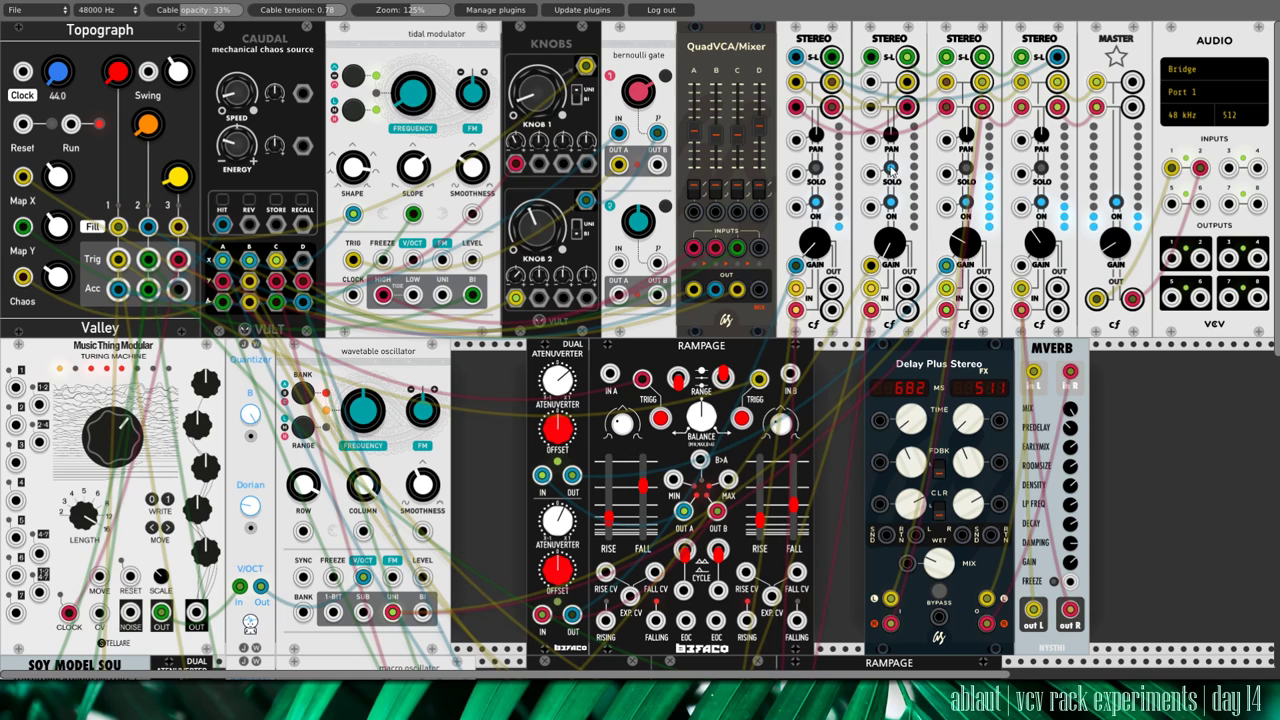
left_click(890, 170)
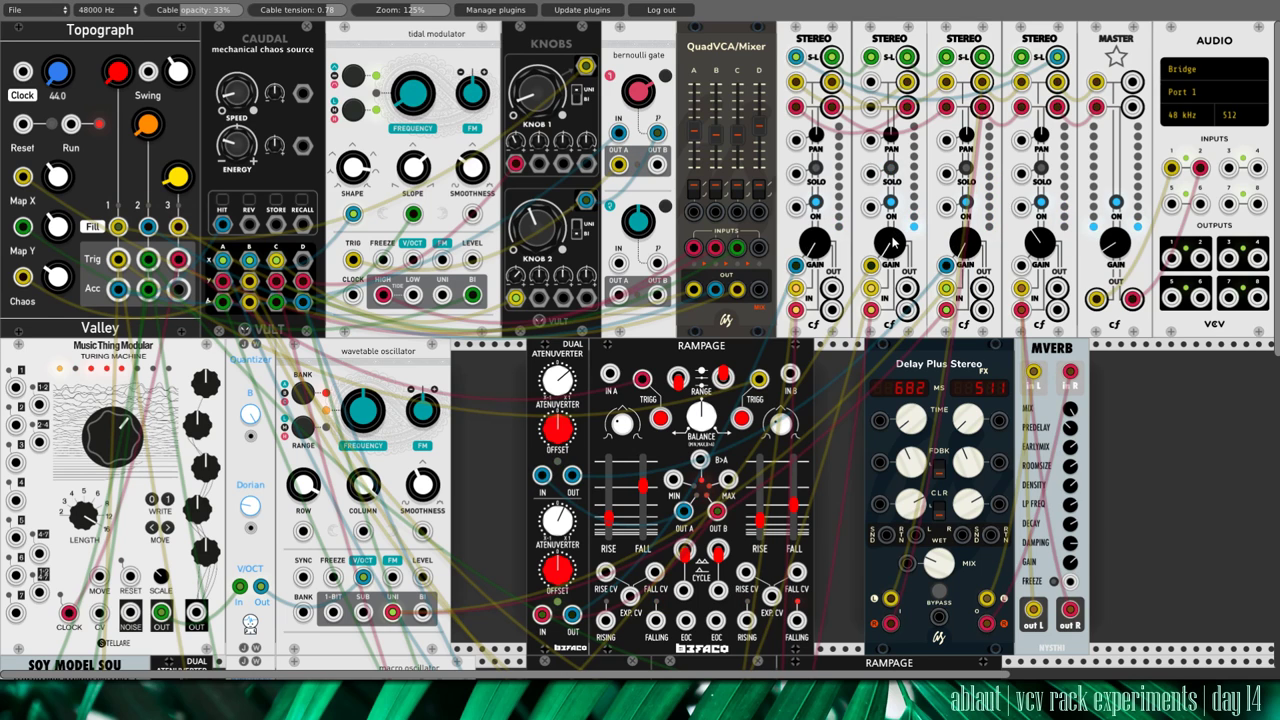
scroll(517, 419, "down", 5)
scroll(517, 419, "down", 2)
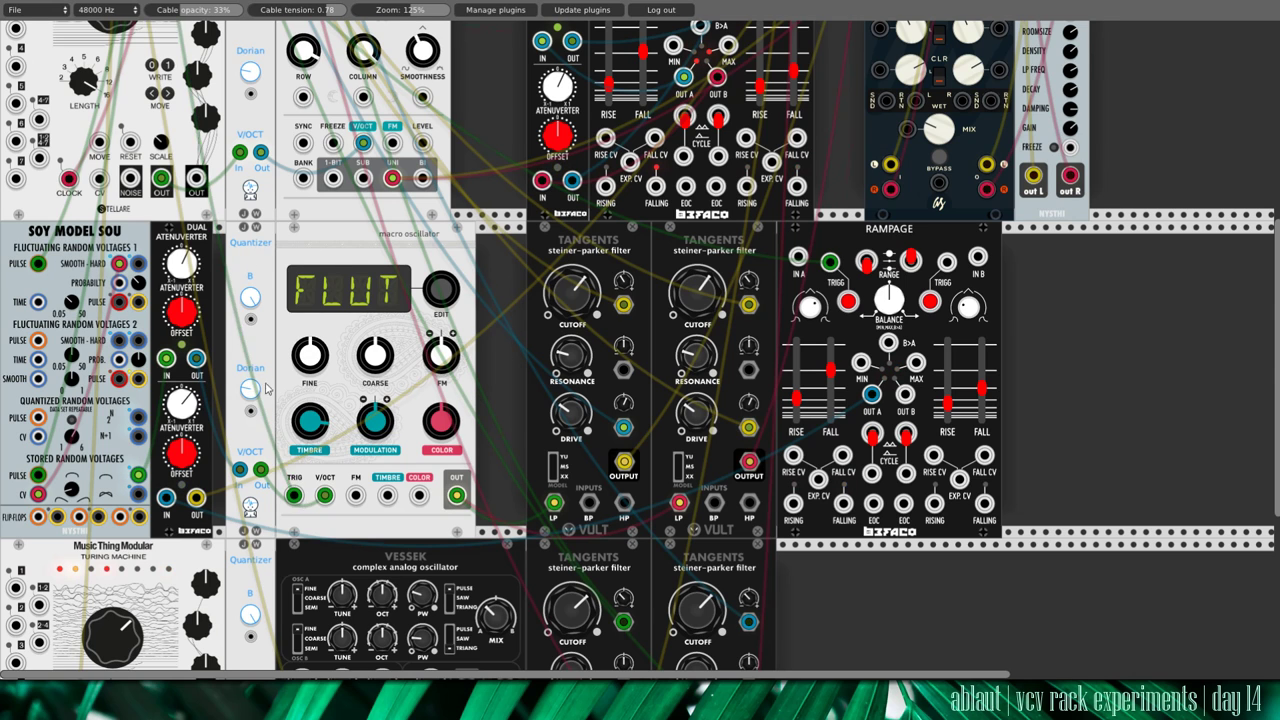
Step: Disconnect the blue cable from the lower Rampage's OUT A to the atenuverter input
scroll(263, 385, "up", 7)
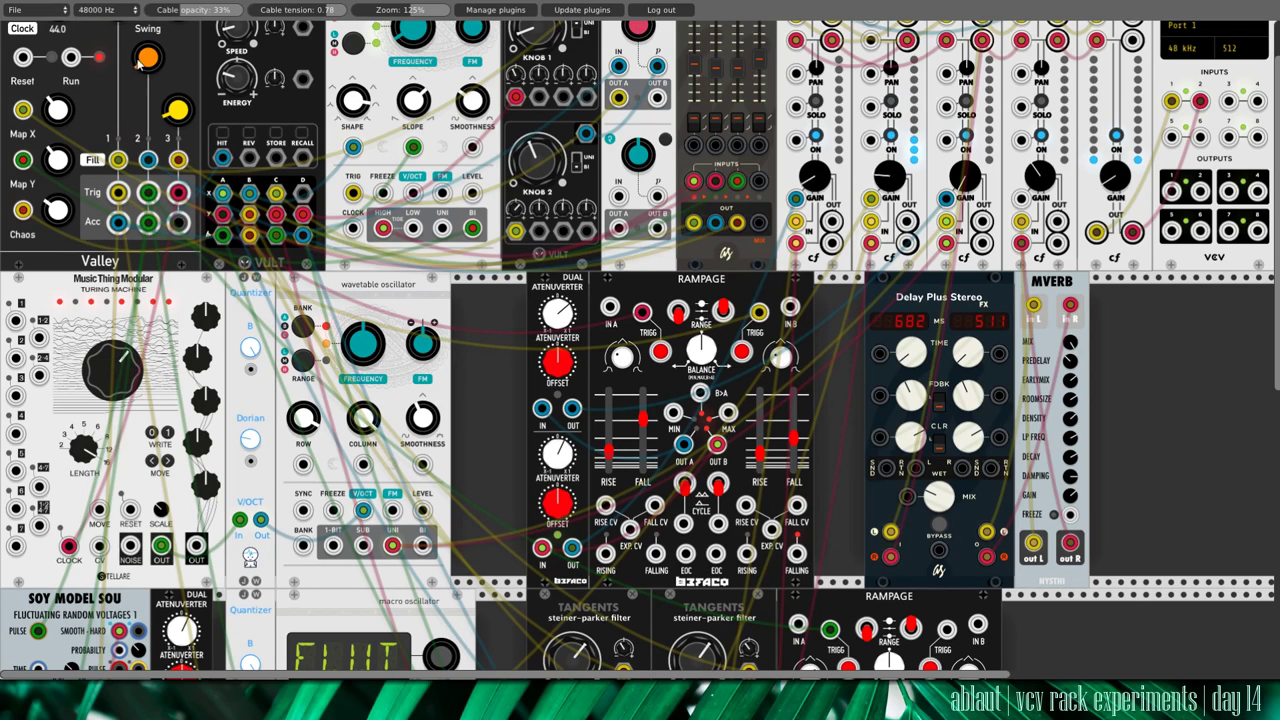
scroll(145, 210, "up", 1)
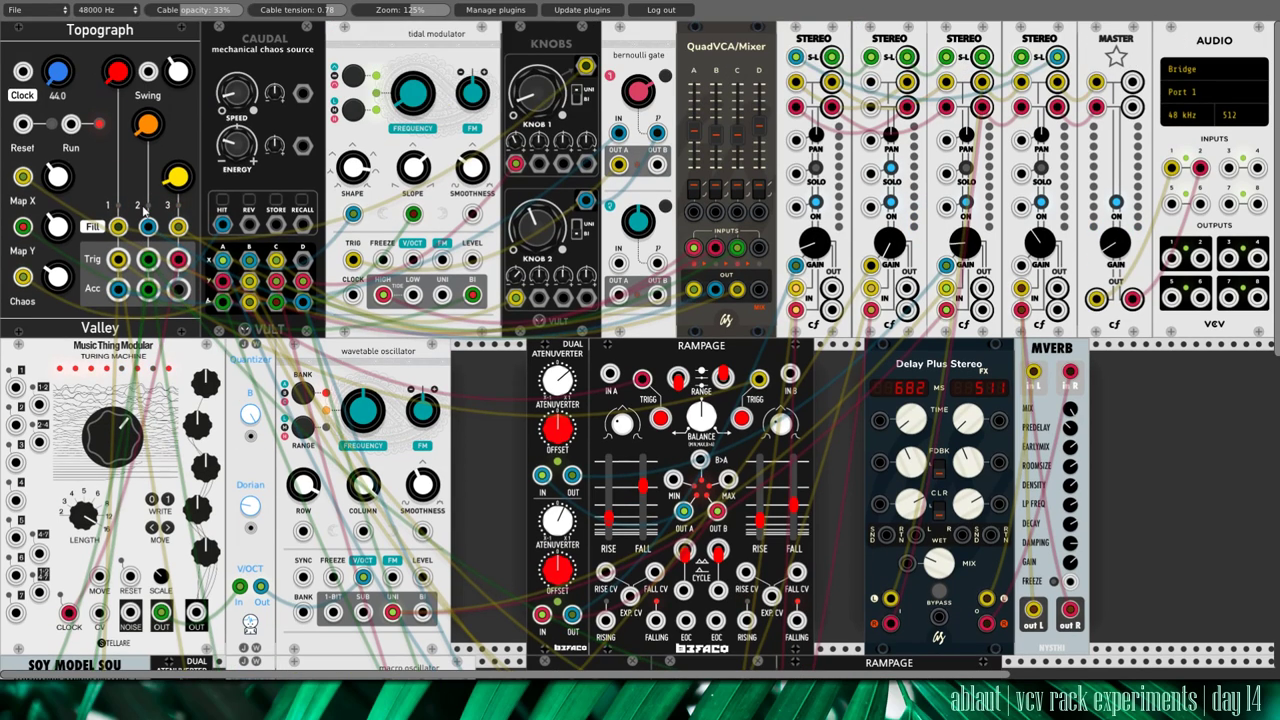
scroll(145, 210, "down", 4)
scroll(143, 210, "down", 3)
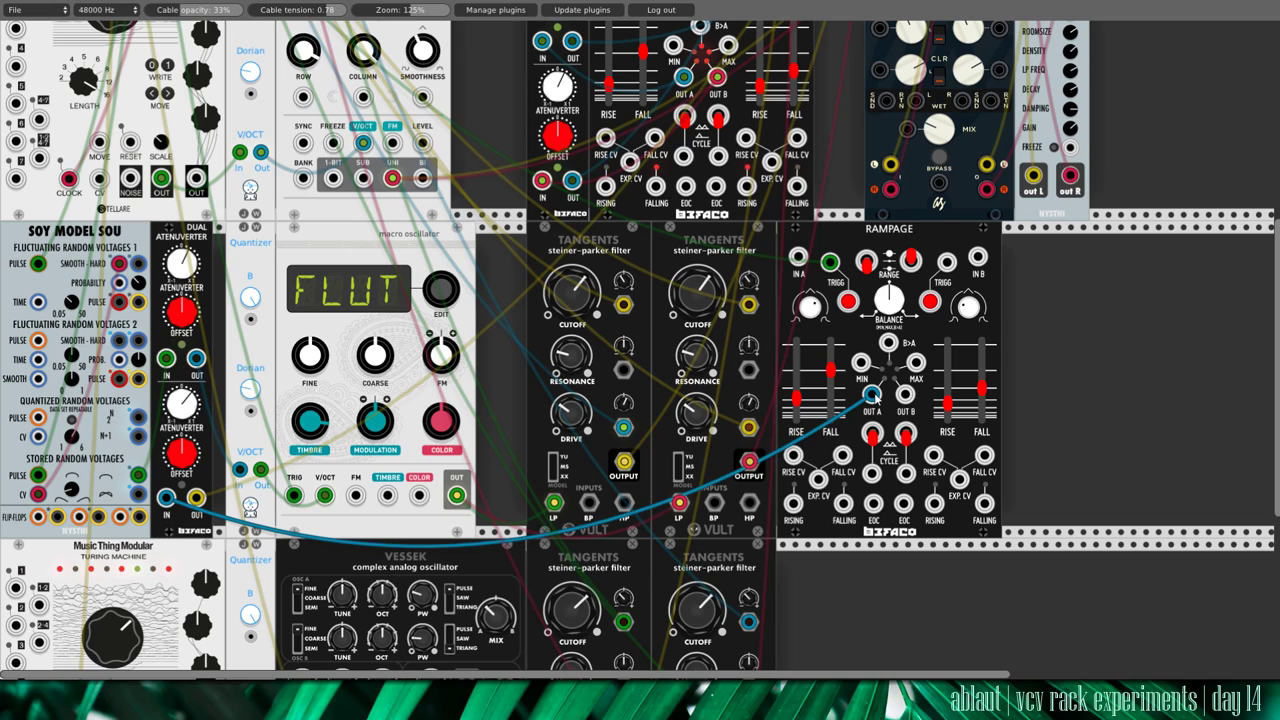
right_click(872, 395)
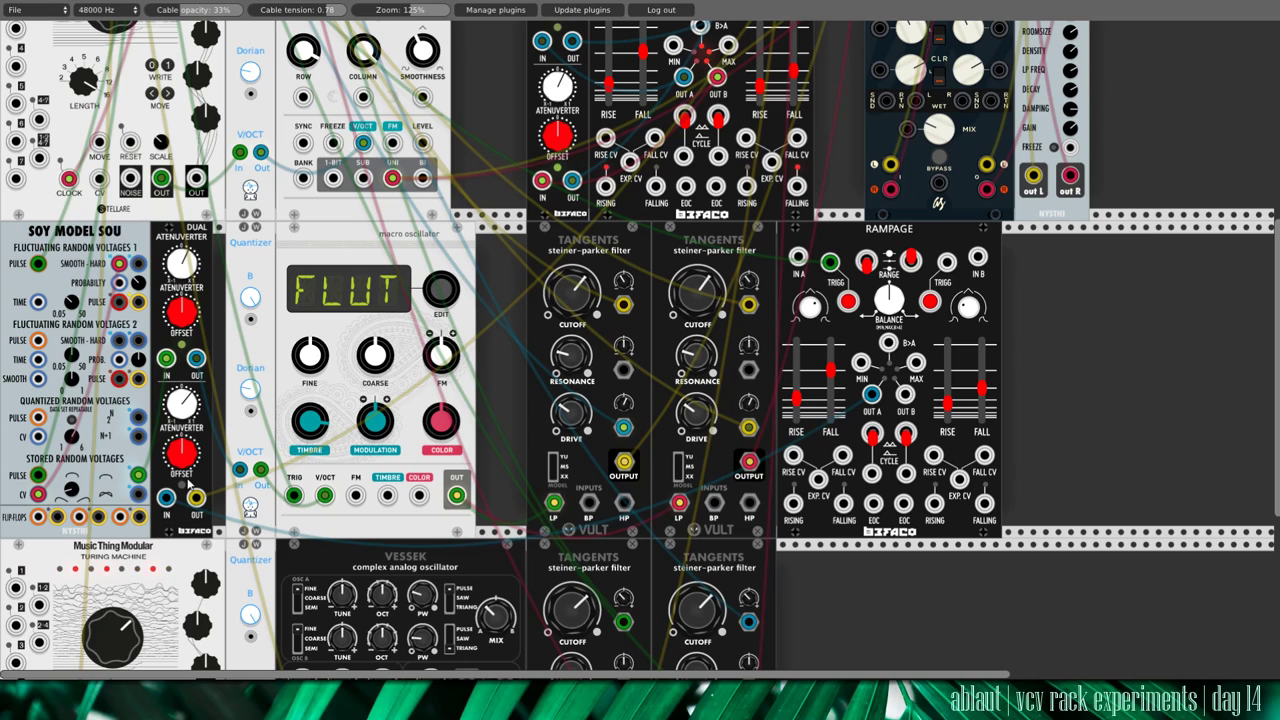
scroll(870, 393, "up", 8)
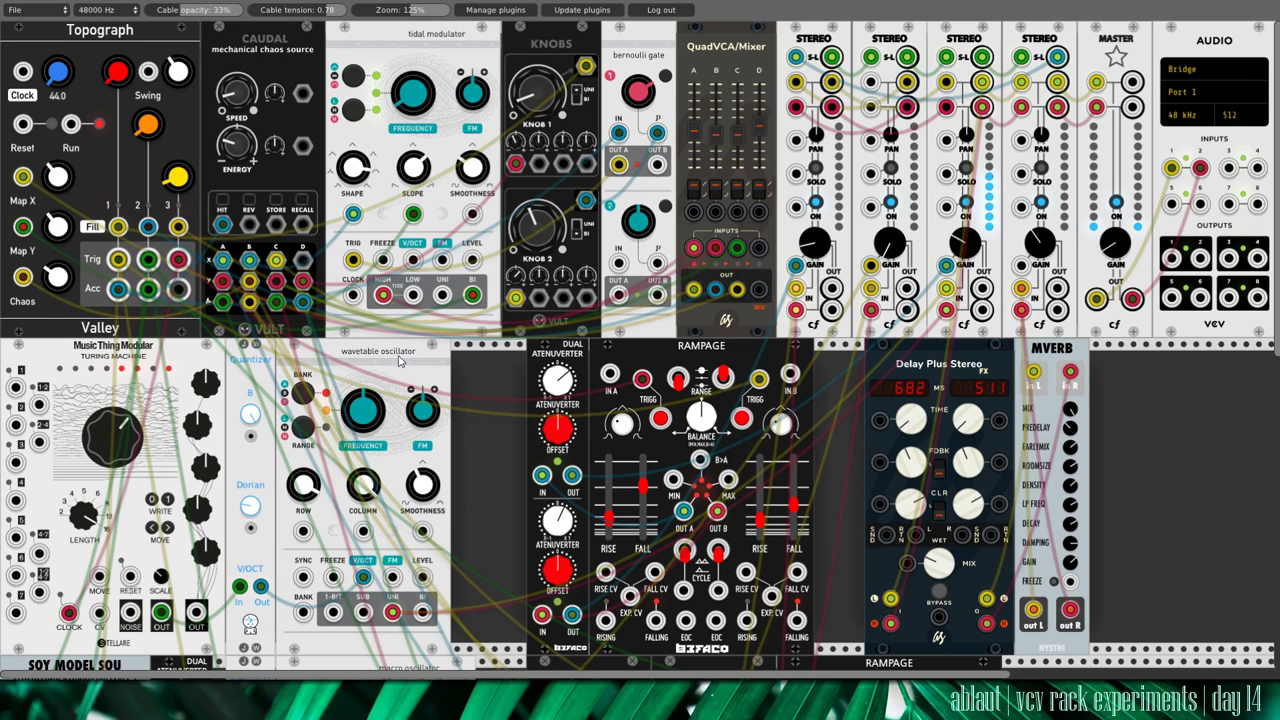
right_click(399, 362)
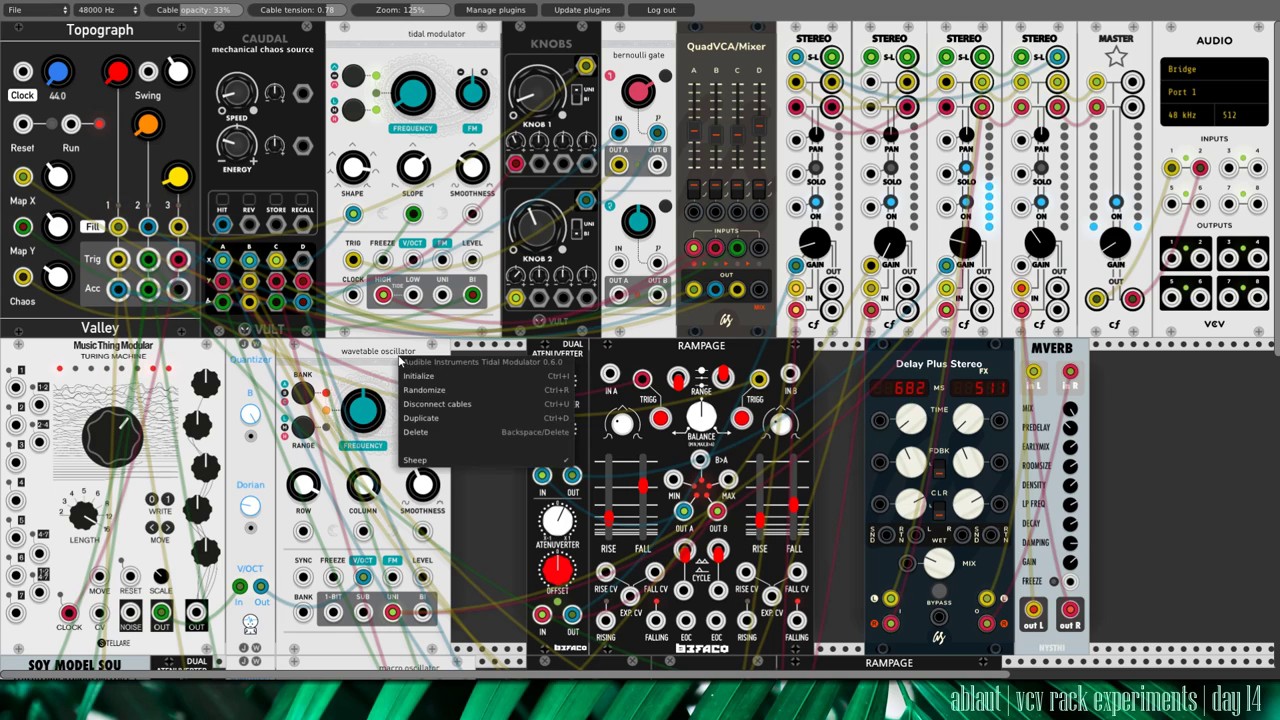
left_click(477, 500)
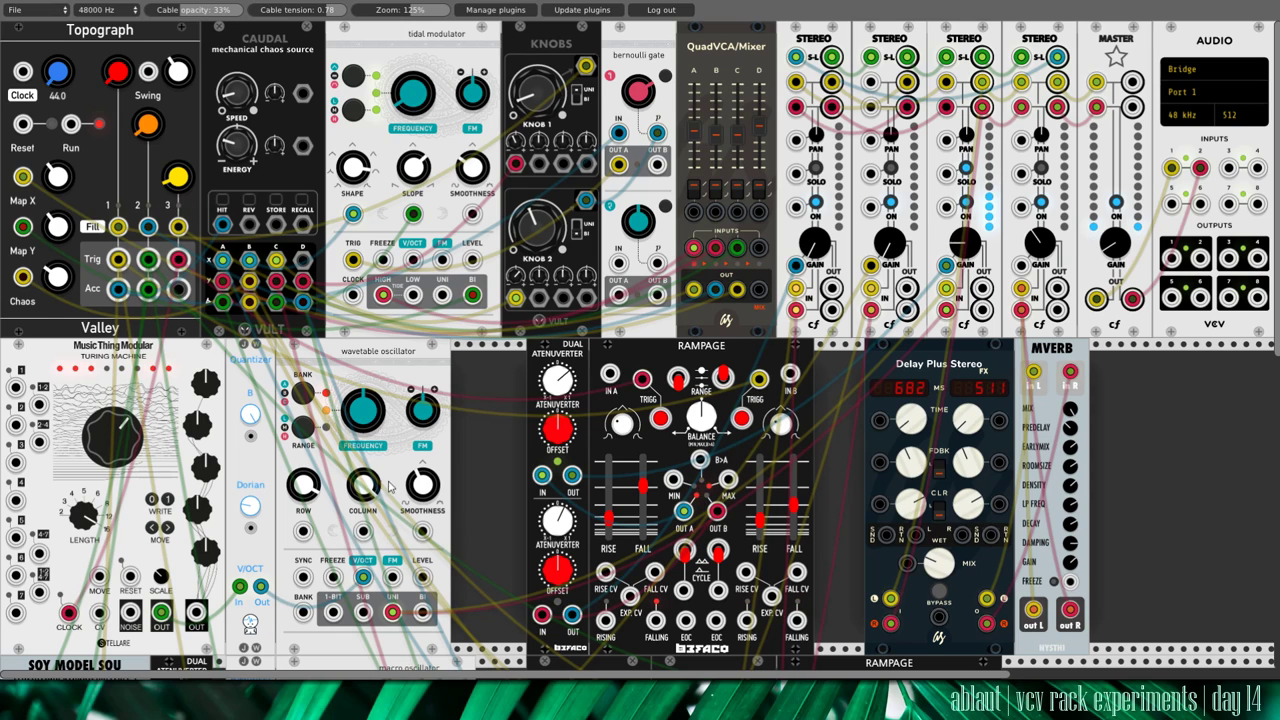
left_click_drag(260, 586, 363, 577)
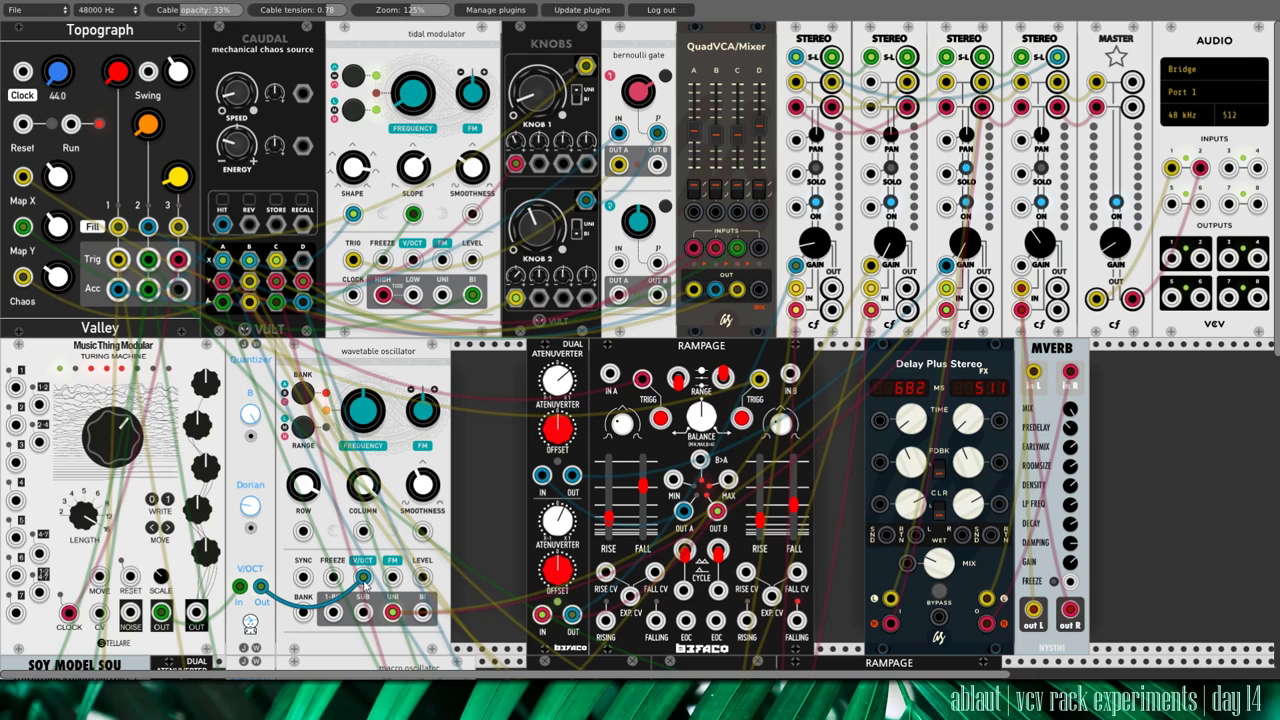
left_click_drag(363, 578, 265, 500)
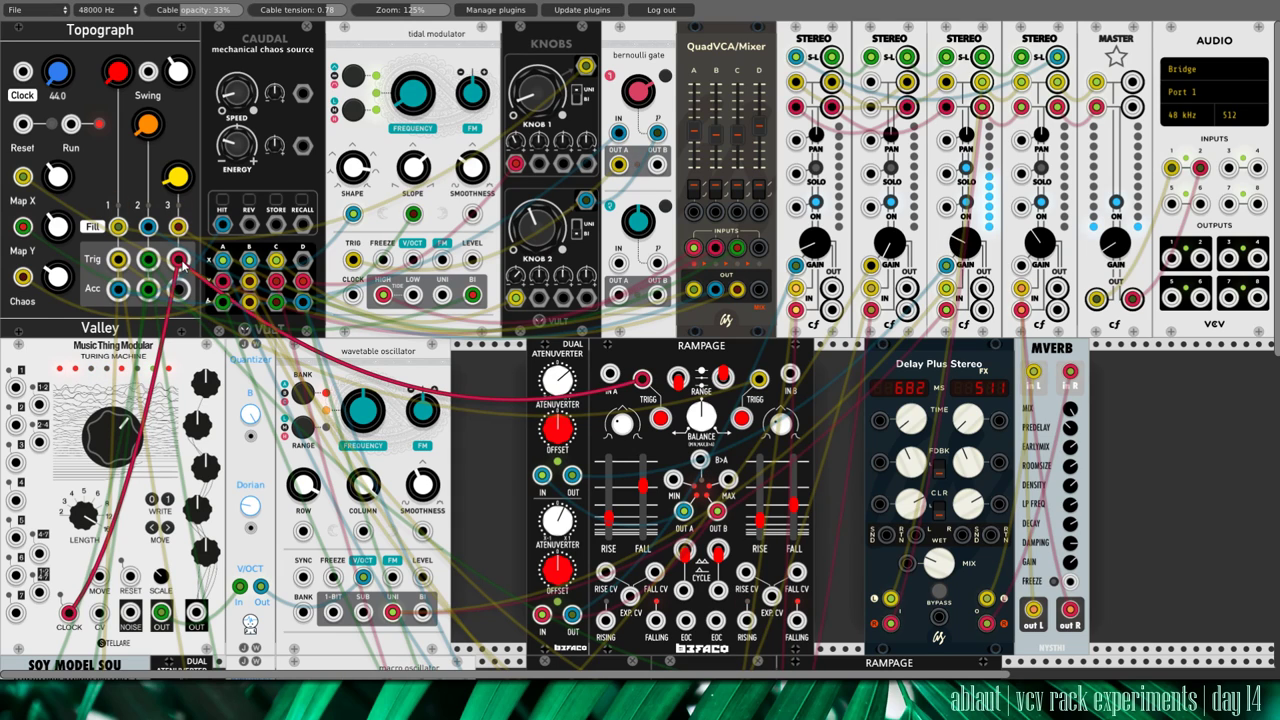
Step: Send the third Stereo channel into Delay Plus Stereo and return MVERB out L into channel 4's IN
left_click_drag(182, 262, 977, 522)
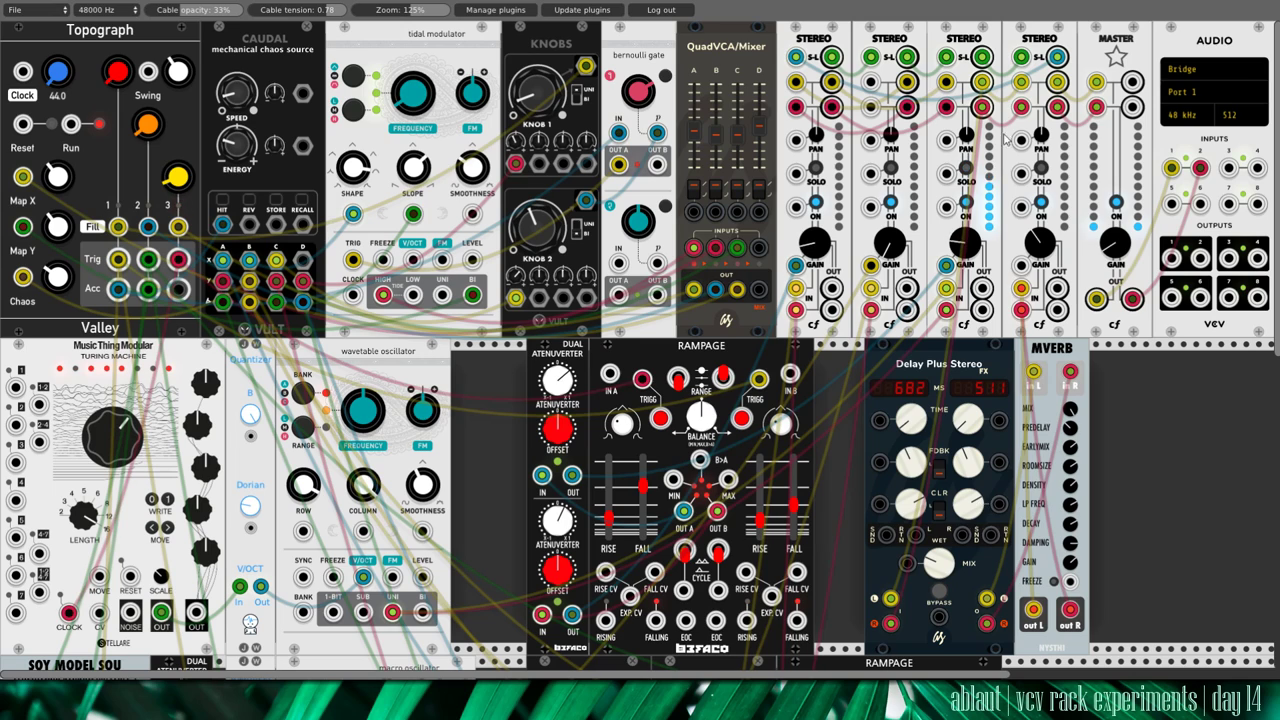
left_click_drag(982, 107, 891, 618)
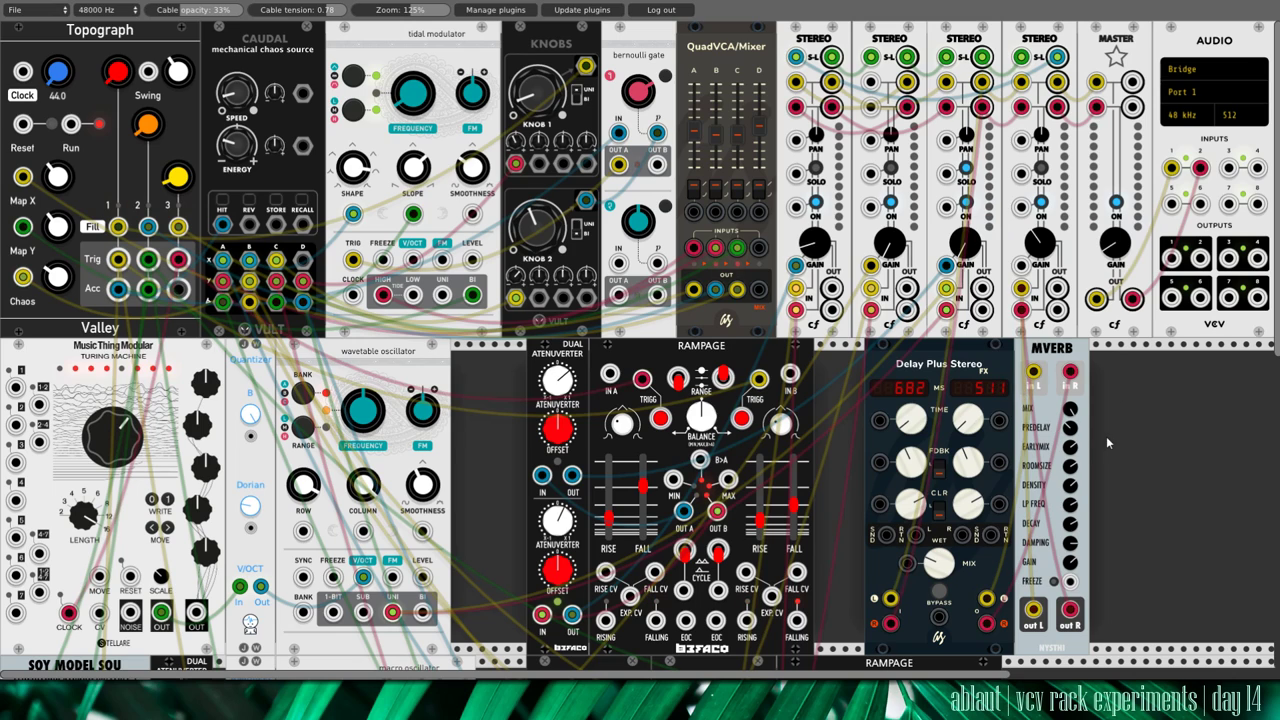
left_click_drag(1033, 610, 1021, 288)
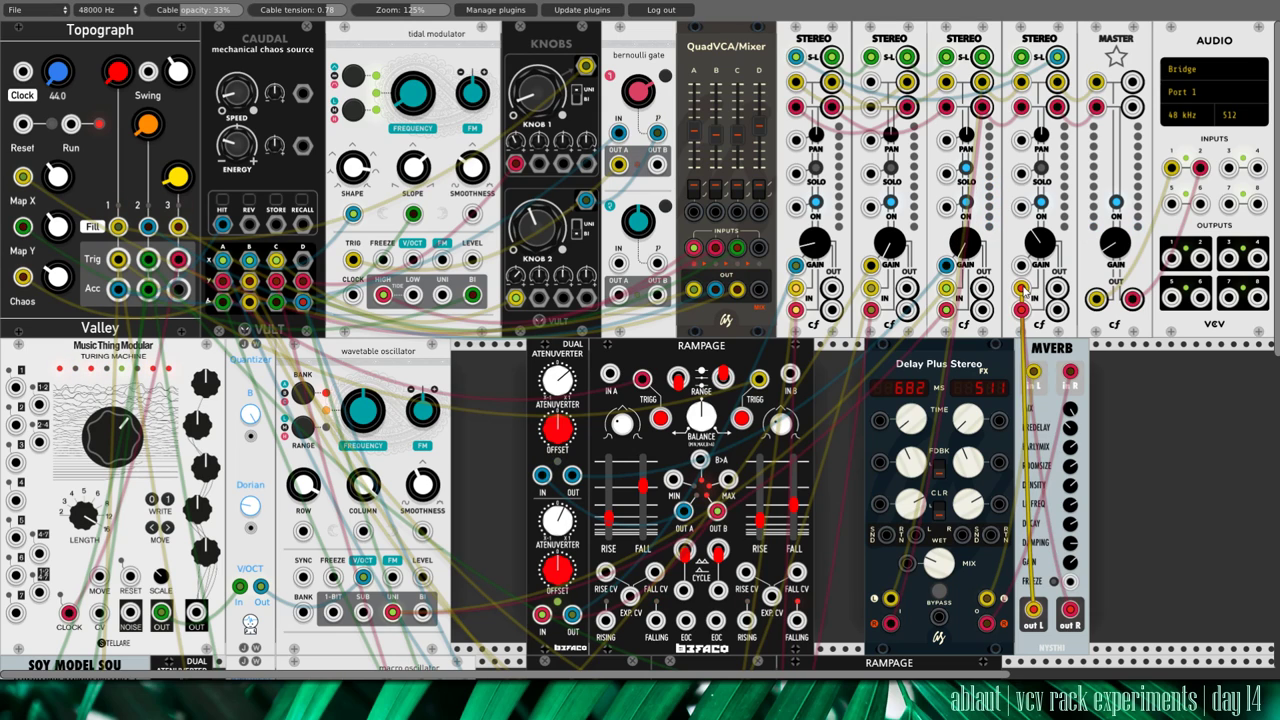
left_click_drag(1020, 287, 1020, 288)
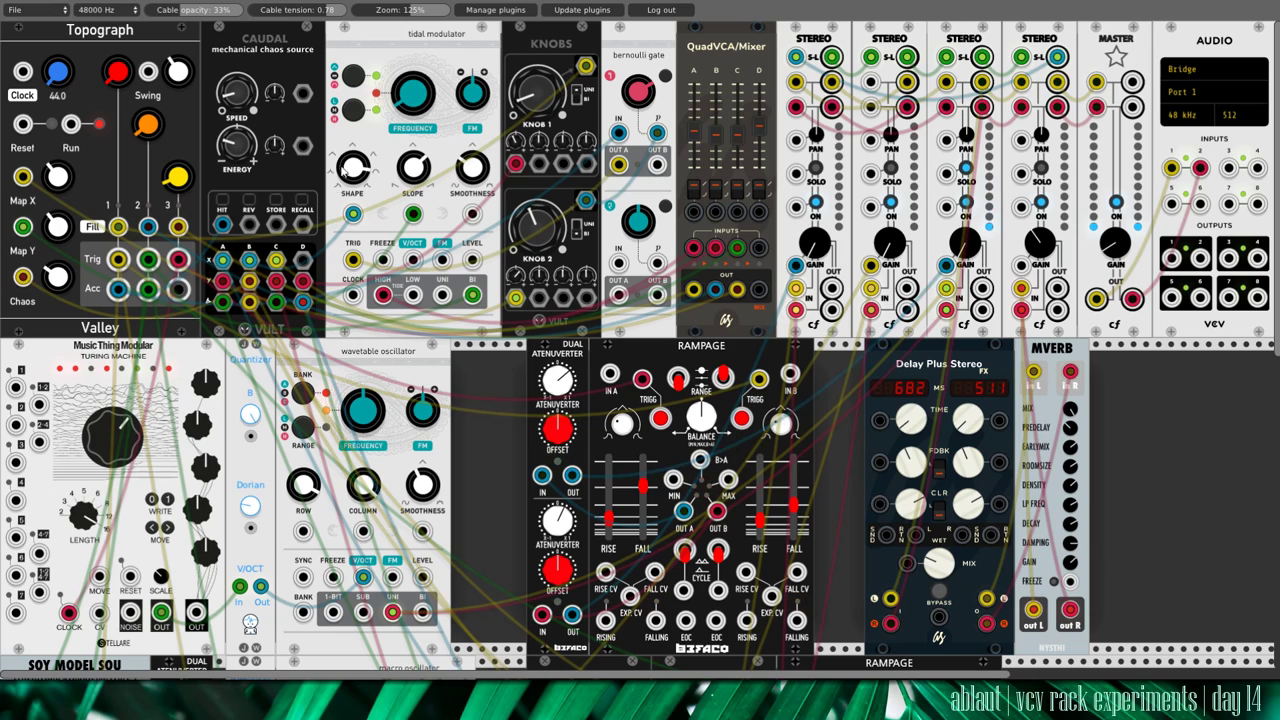
left_click_drag(364, 258, 22, 178)
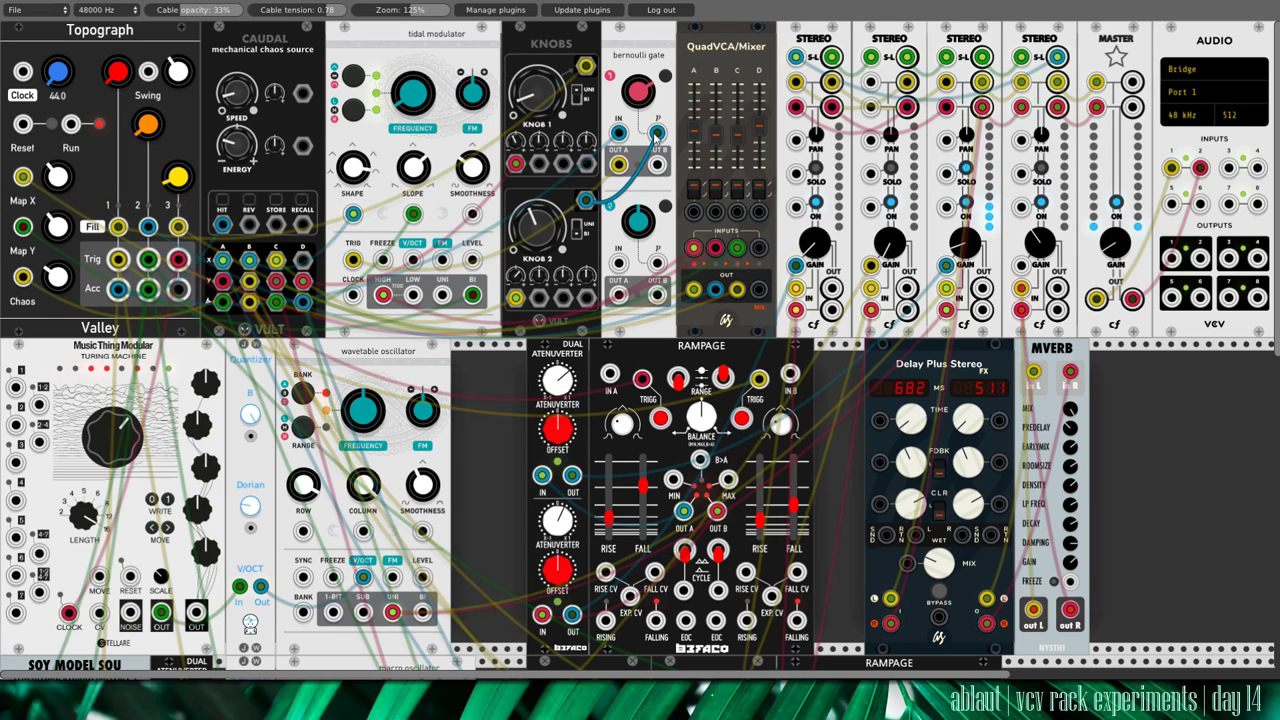
Step: Feed Topograph's Acc output into the Bernoulli gate IN and unplug the tidal modulator's TRIG cable
left_click_drag(118, 290, 620, 134)
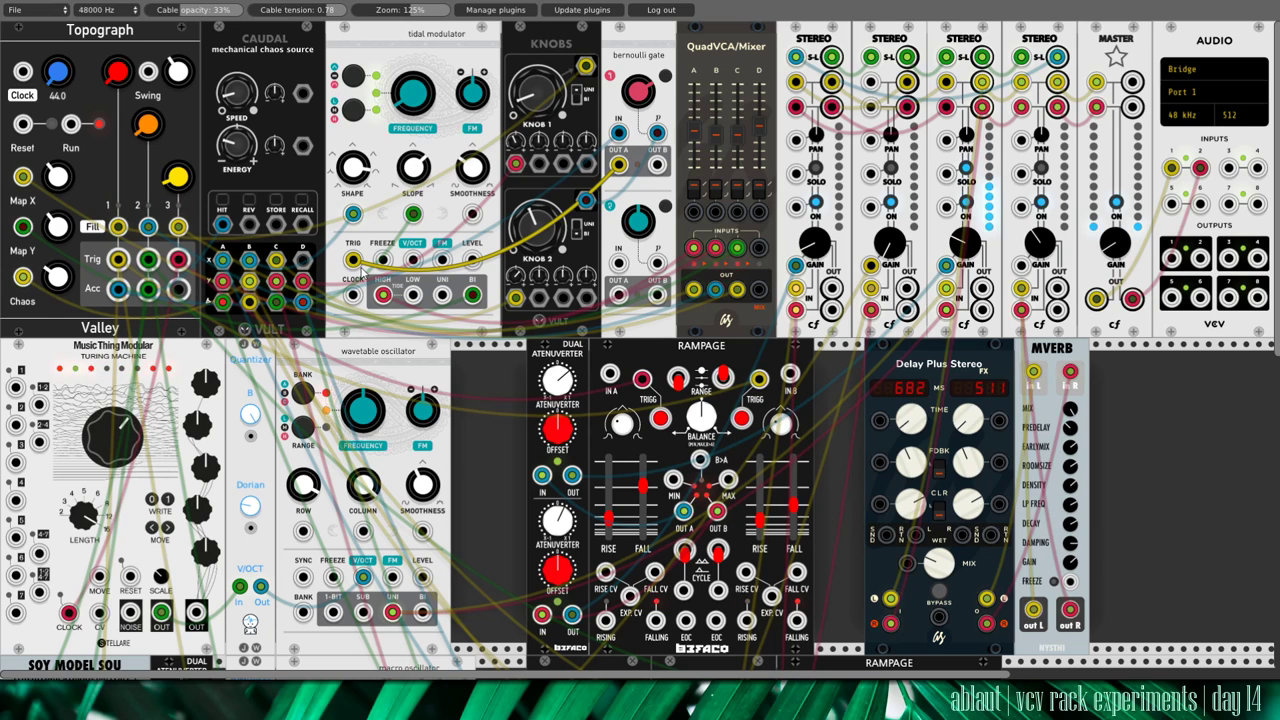
left_click_drag(364, 272, 344, 265)
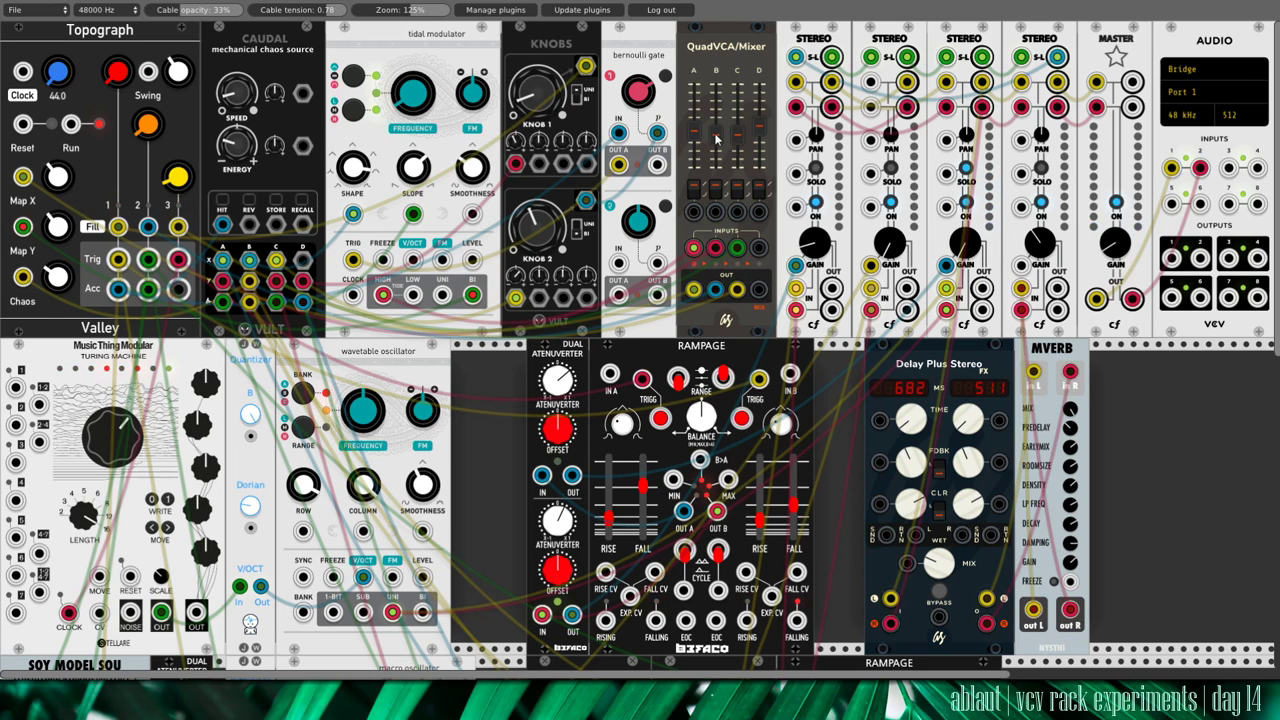
Step: Raise QuadVCA/Mixer fader C, pull fader B down, then bring fader C back down
left_click_drag(736, 140, 737, 100)
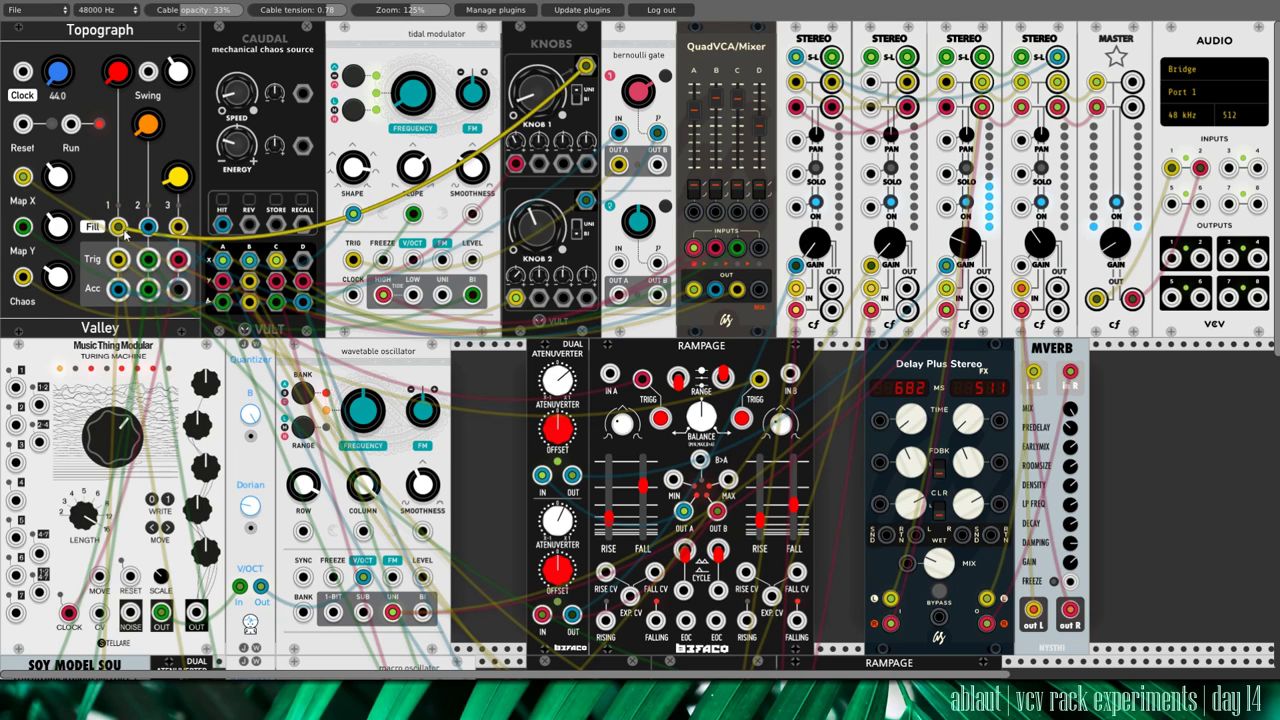
left_click_drag(716, 101, 716, 133)
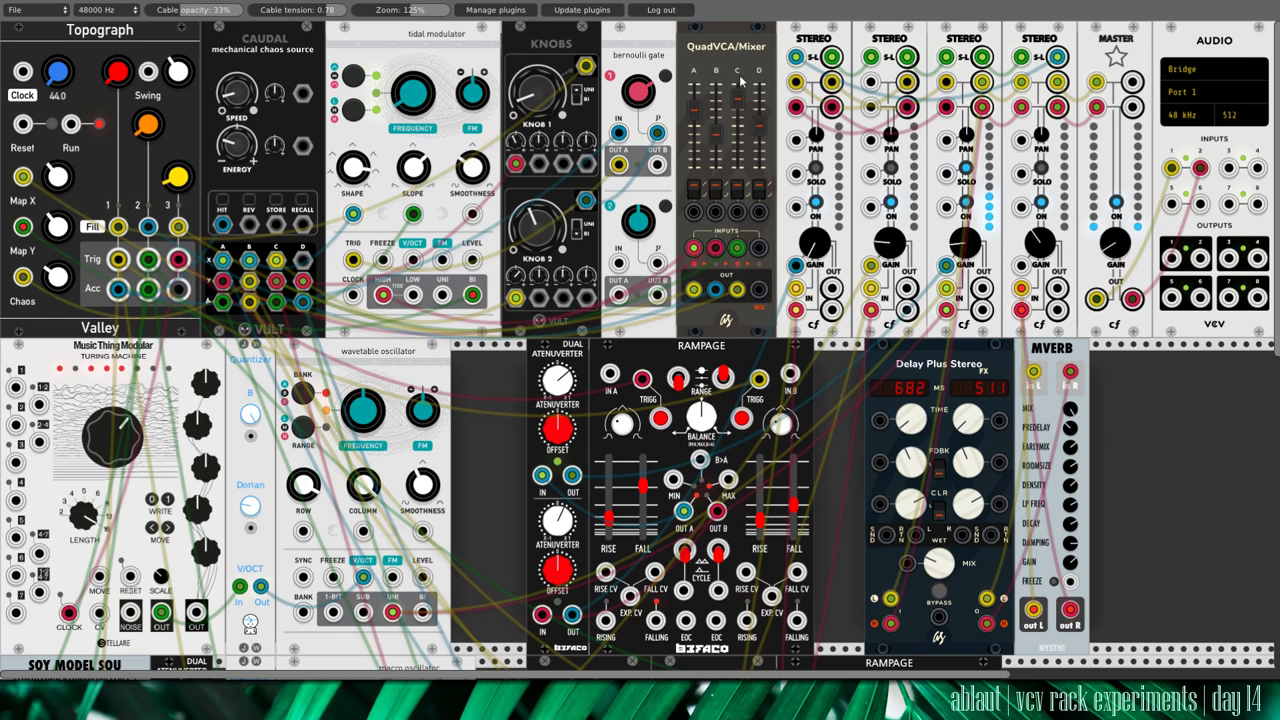
left_click_drag(740, 82, 692, 112)
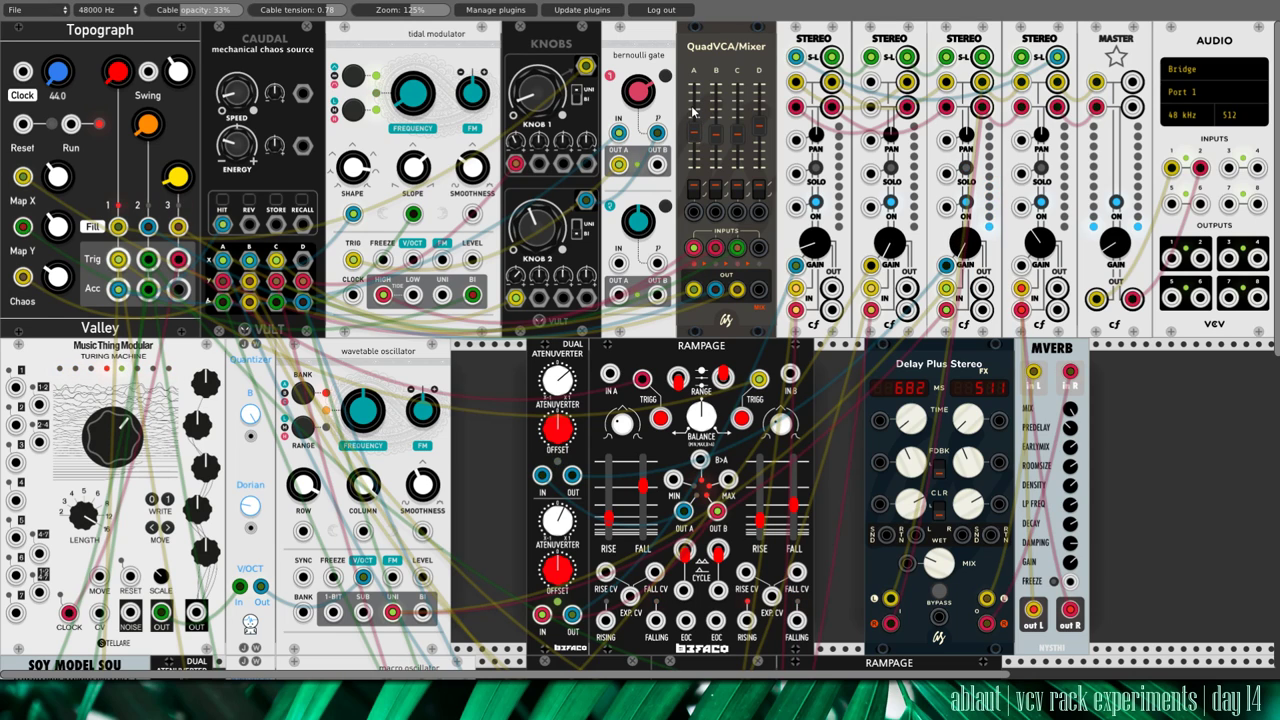